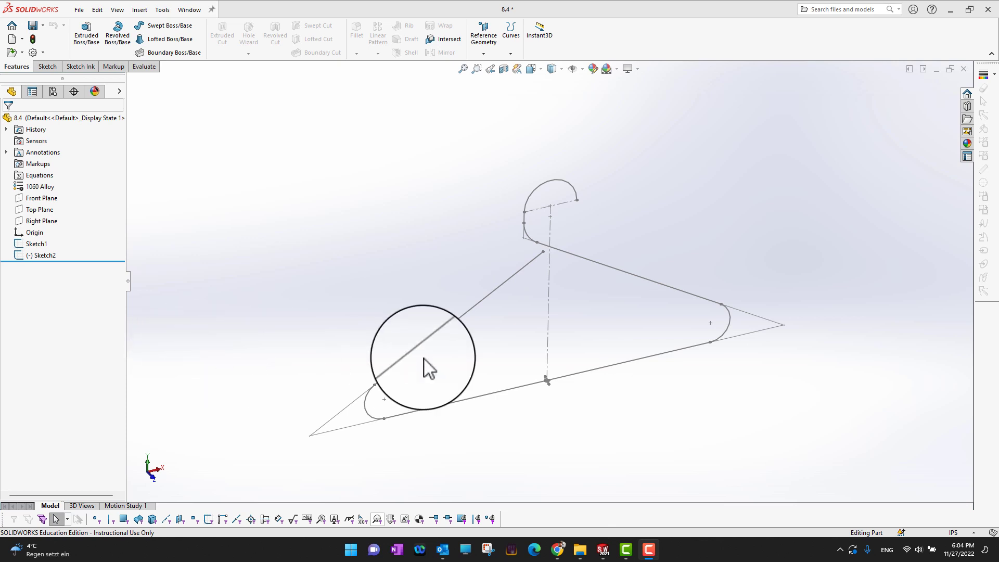
Step: Examine the small profile in Sketch2 up close and the hanger outline in Sketch1
left_click(52, 255)
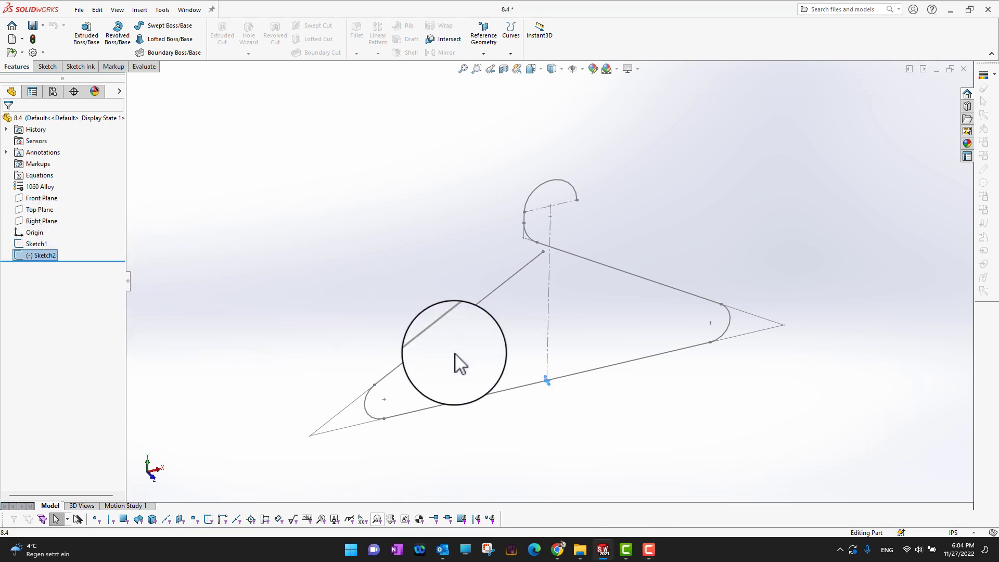
scroll(547, 380, "down", 3)
scroll(545, 366, "down", 10)
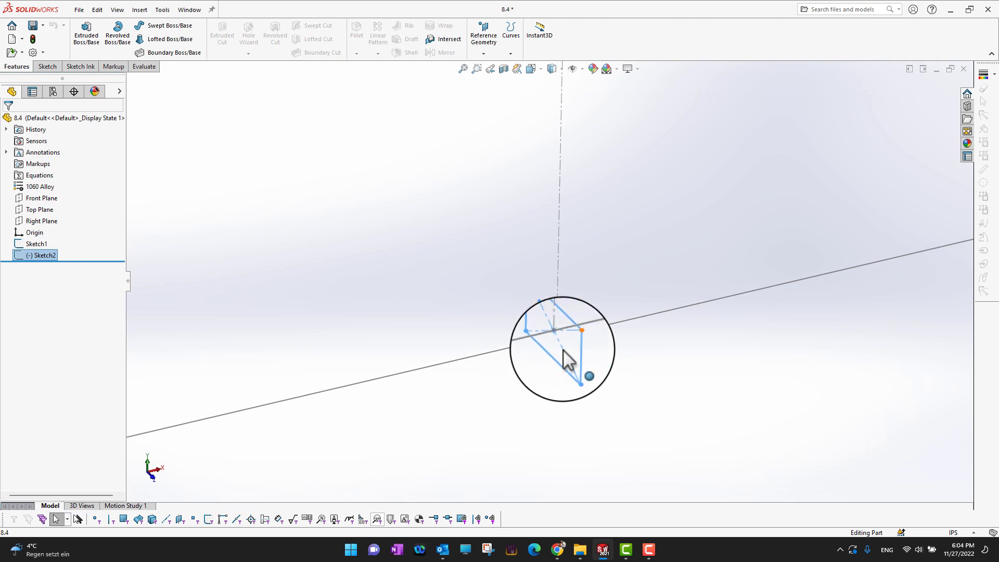
scroll(563, 350, "up", 10)
scroll(565, 354, "up", 5)
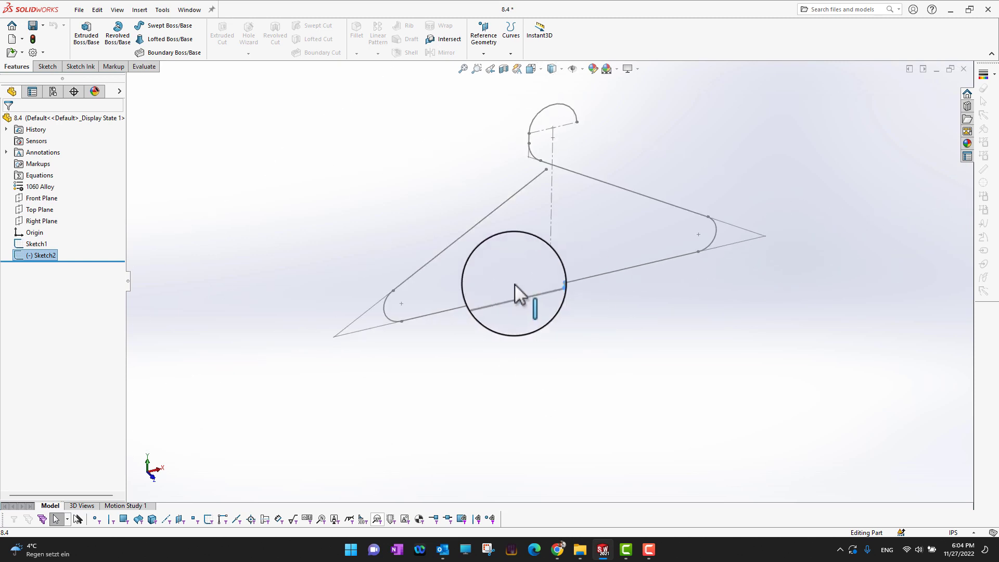
left_click(29, 244)
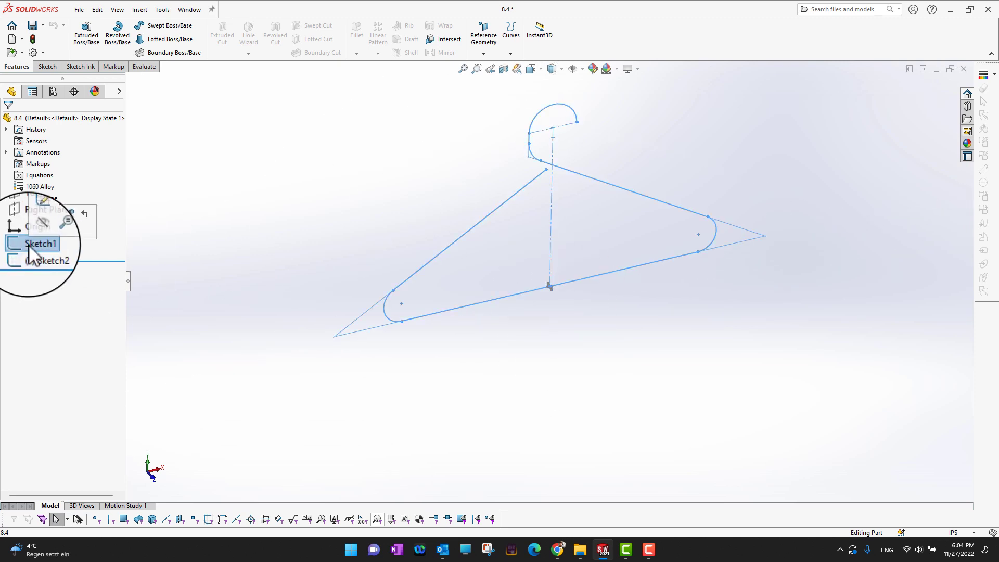
key("f")
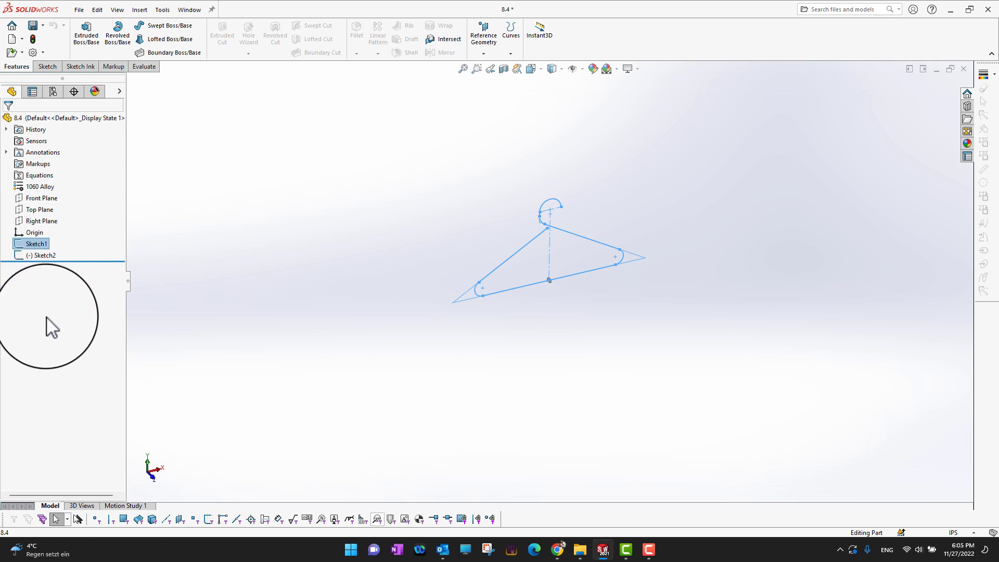
left_click(171, 328)
key("f")
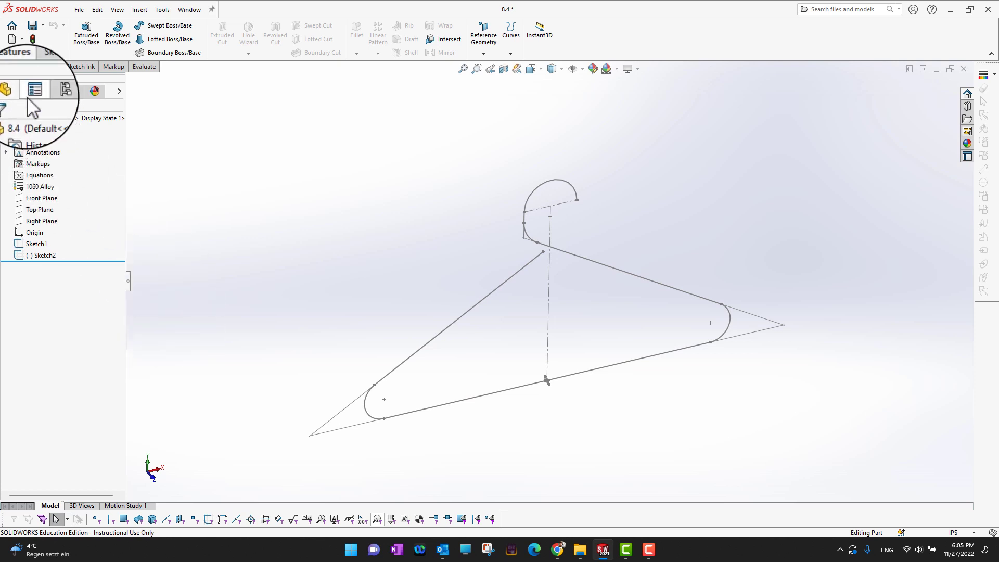
Step: Set up a Swept Boss/Base using Sketch2 as the sketch profile and Sketch1 as the path, sweeping bidirectionally
left_click(164, 32)
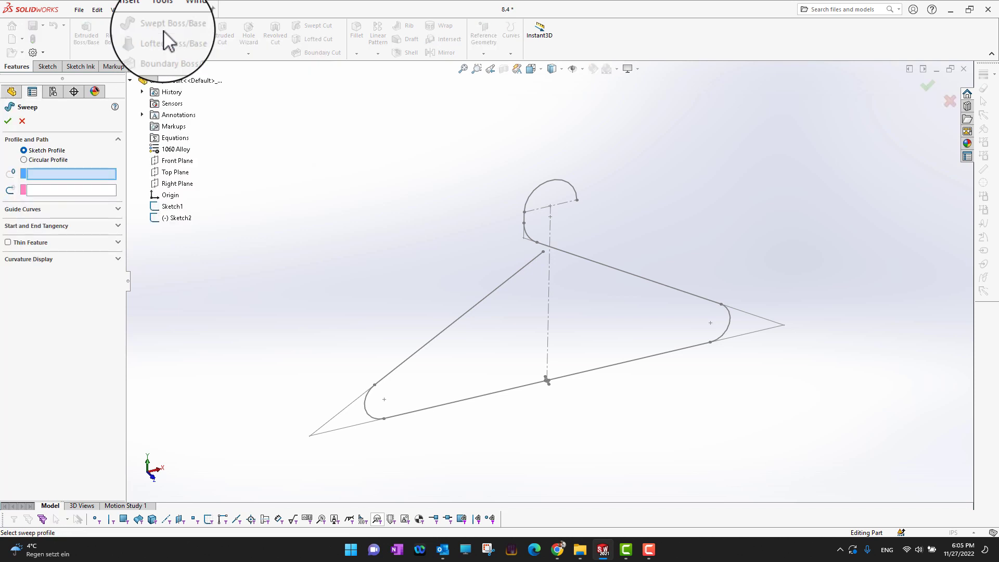
left_click(42, 159)
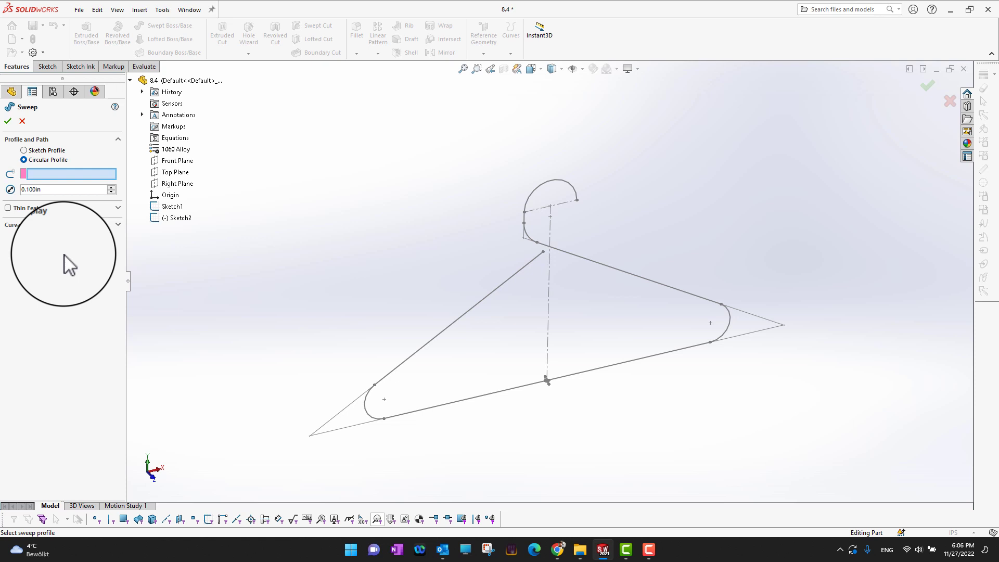
left_click(38, 151)
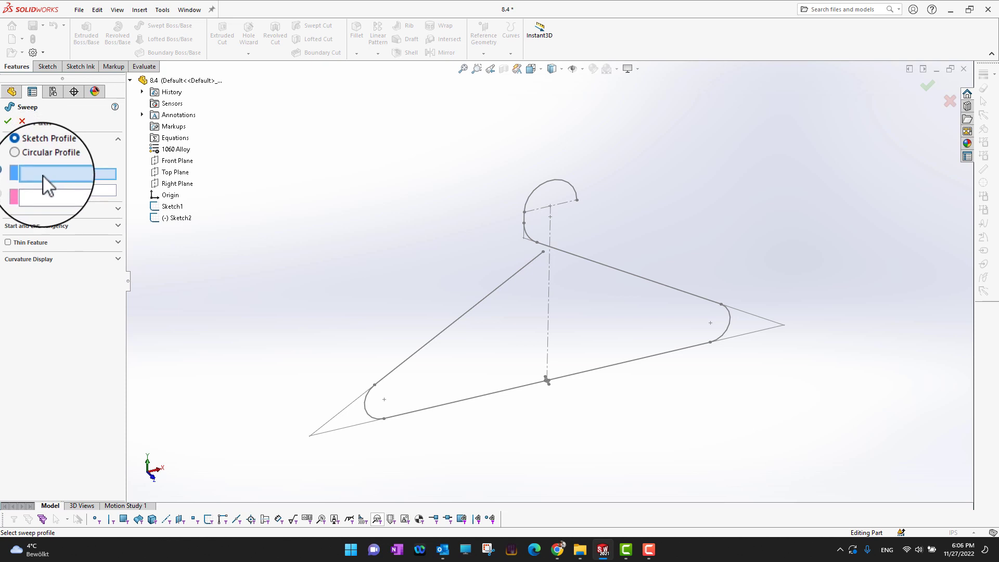
left_click(179, 218)
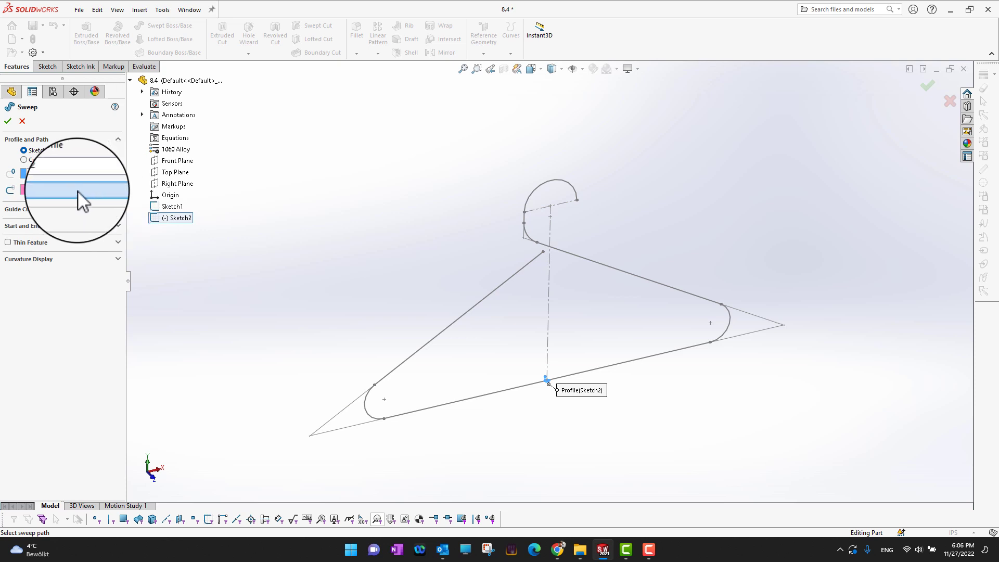
left_click(169, 207)
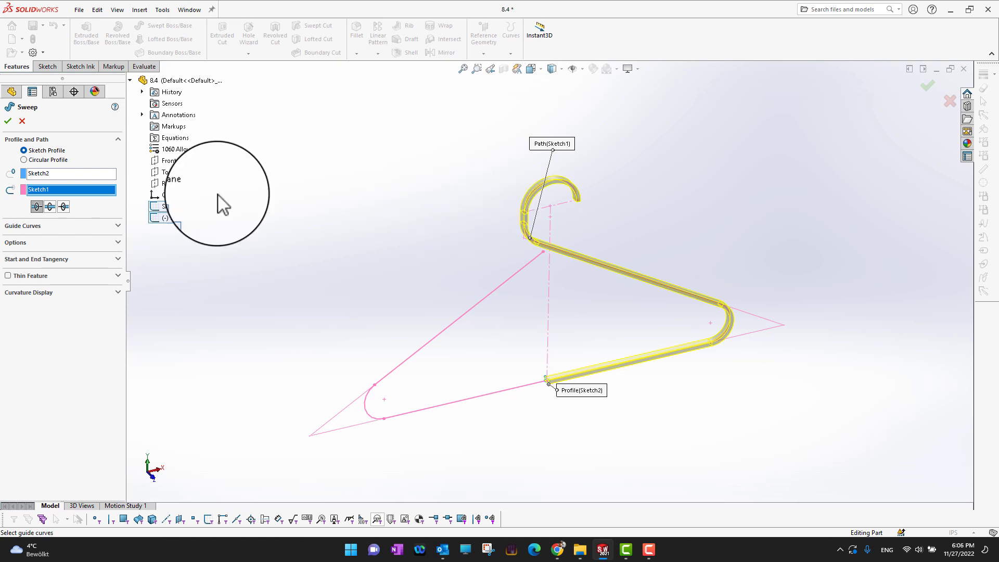
left_click(69, 215)
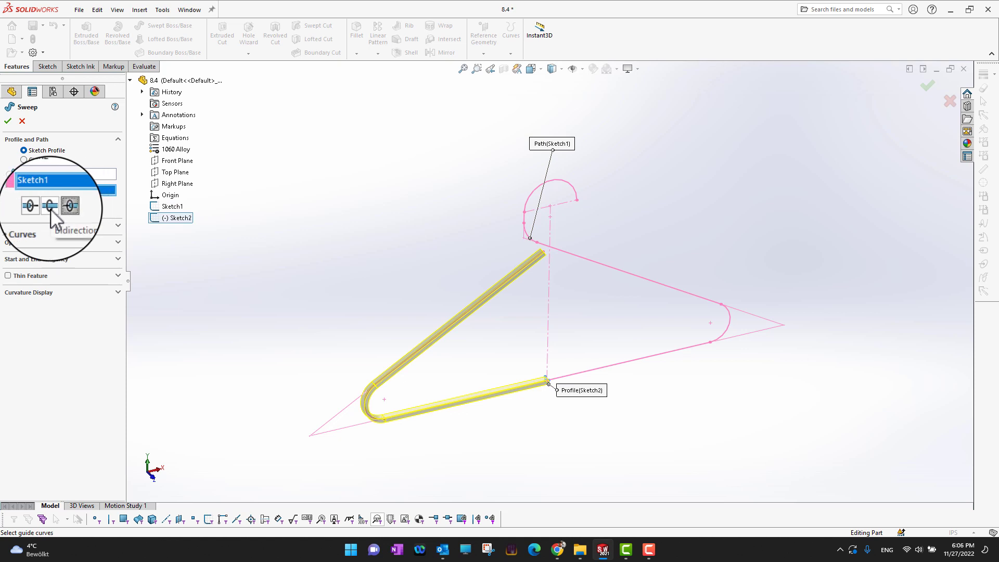
left_click(51, 208)
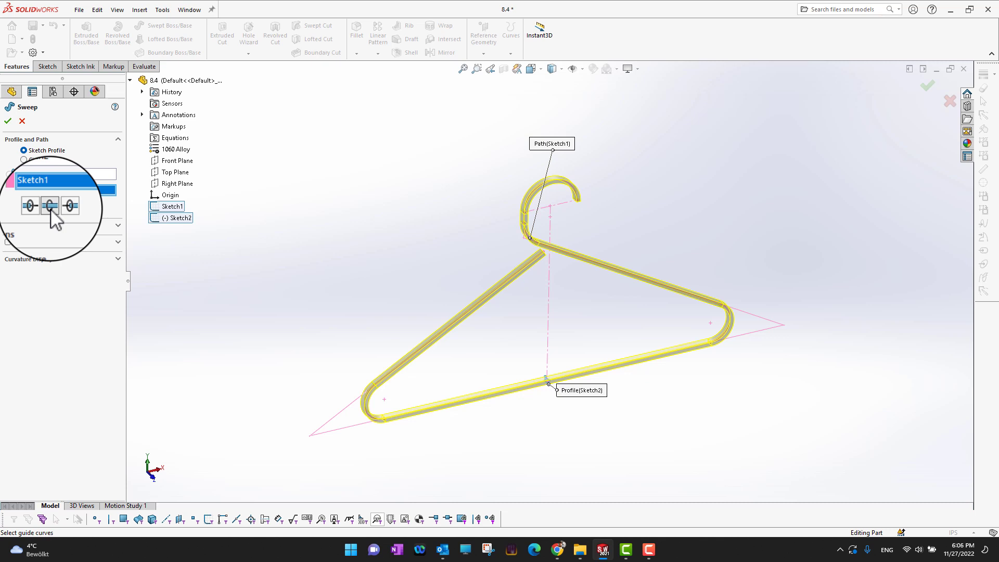
Step: Specify a profile twist of 5000 degrees in both directions, with tangent faces merged, and create the sweep
left_click(118, 225)
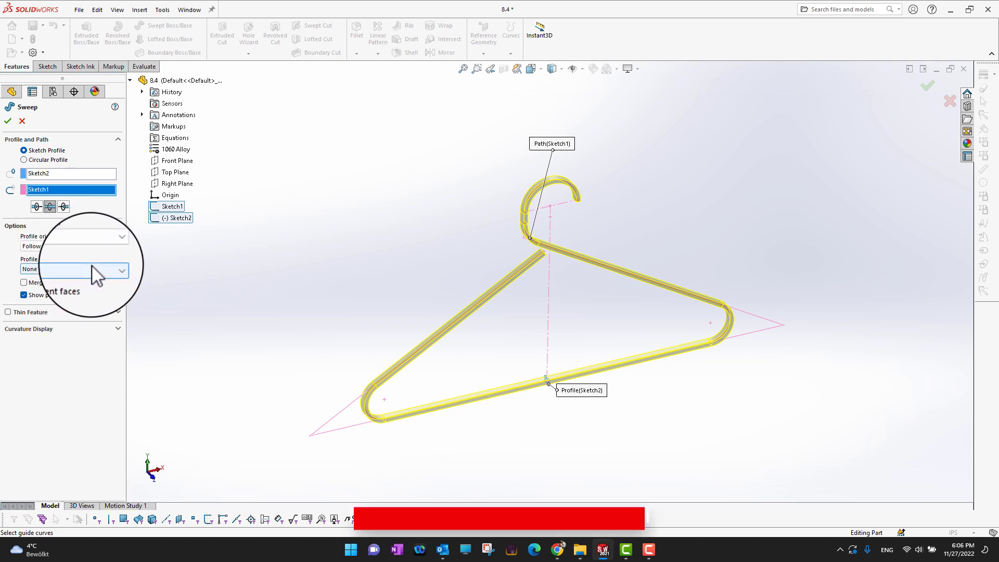
left_click(75, 269)
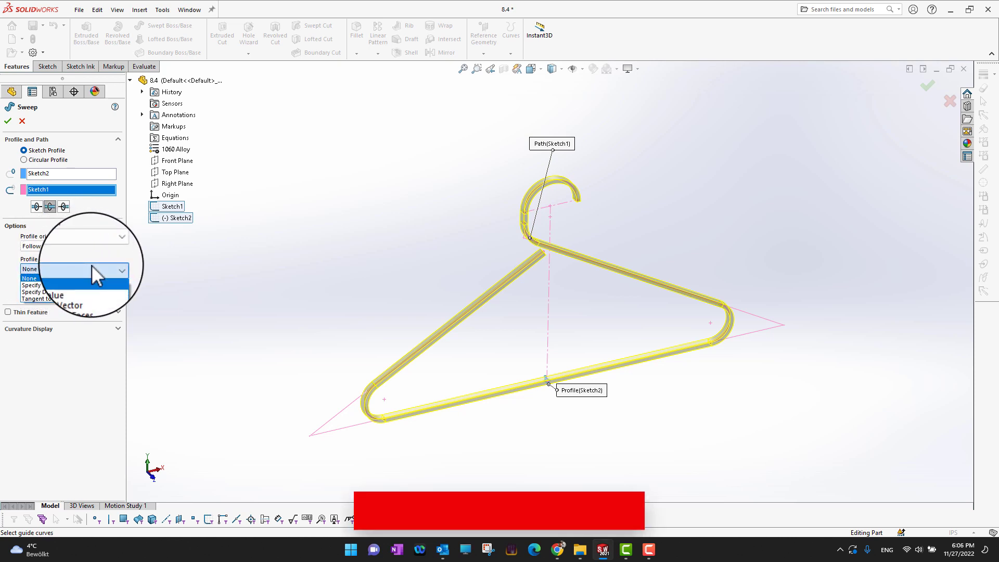
left_click(70, 288)
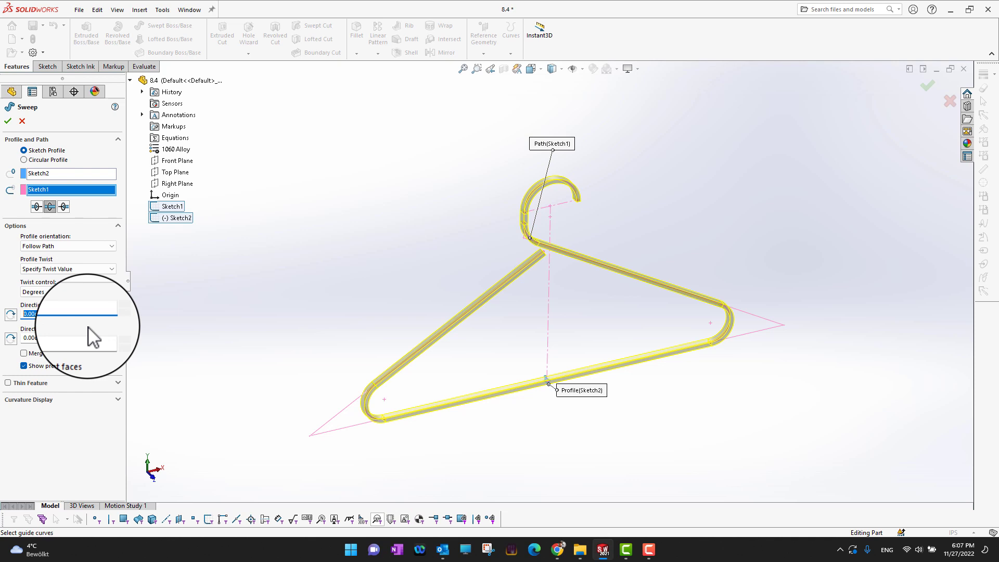
type("5000")
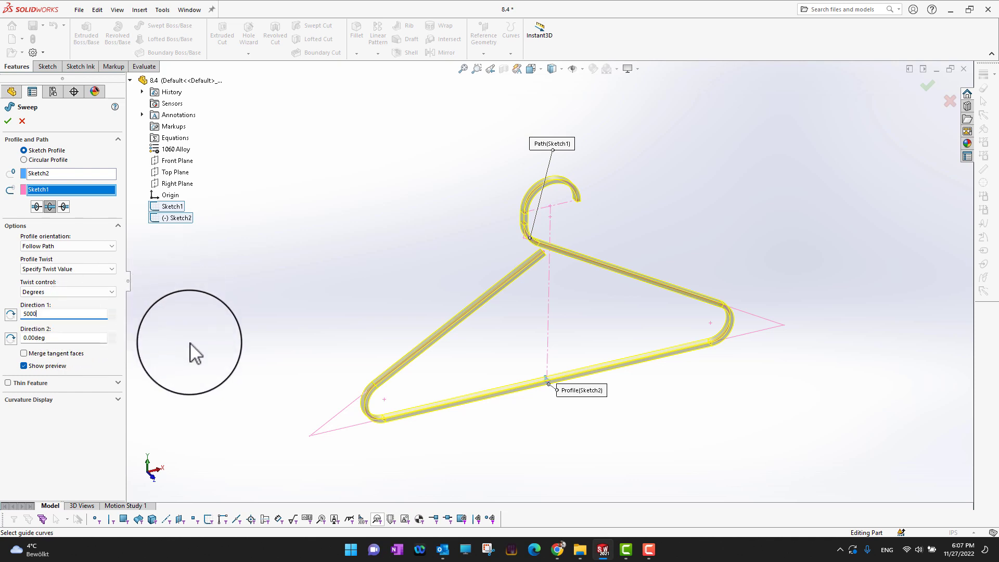
left_click(192, 341)
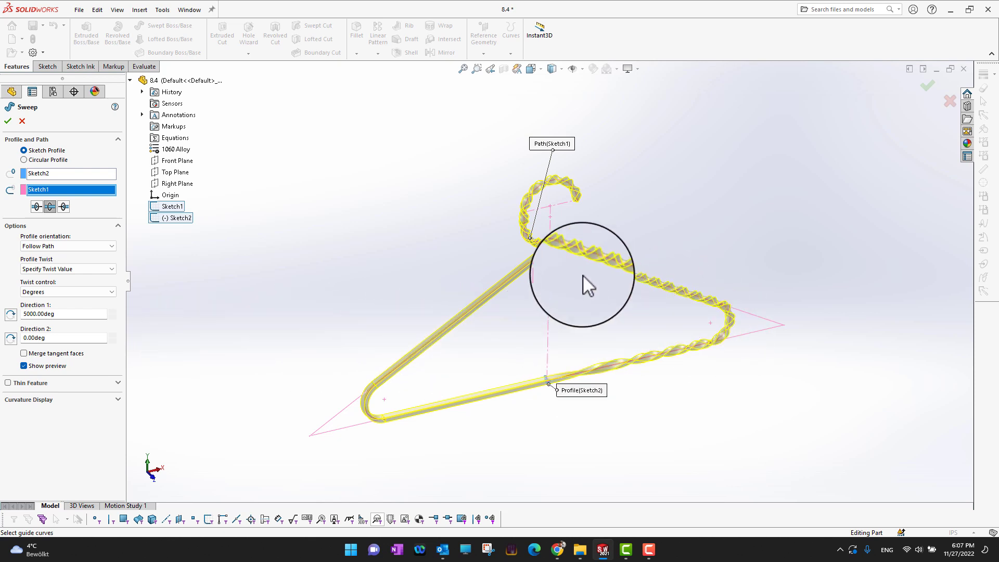
double_click(50, 338)
type("5000")
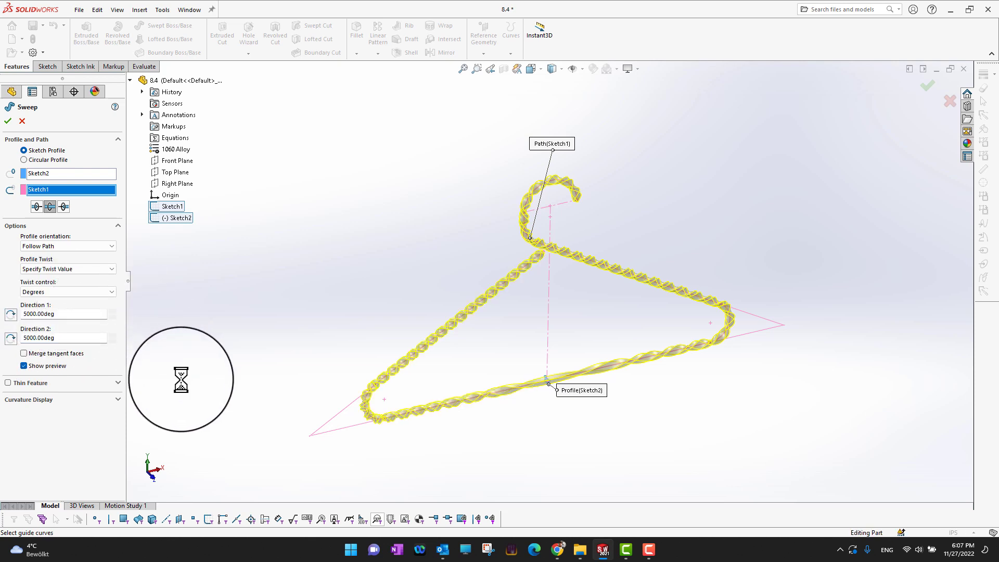
left_click(9, 121)
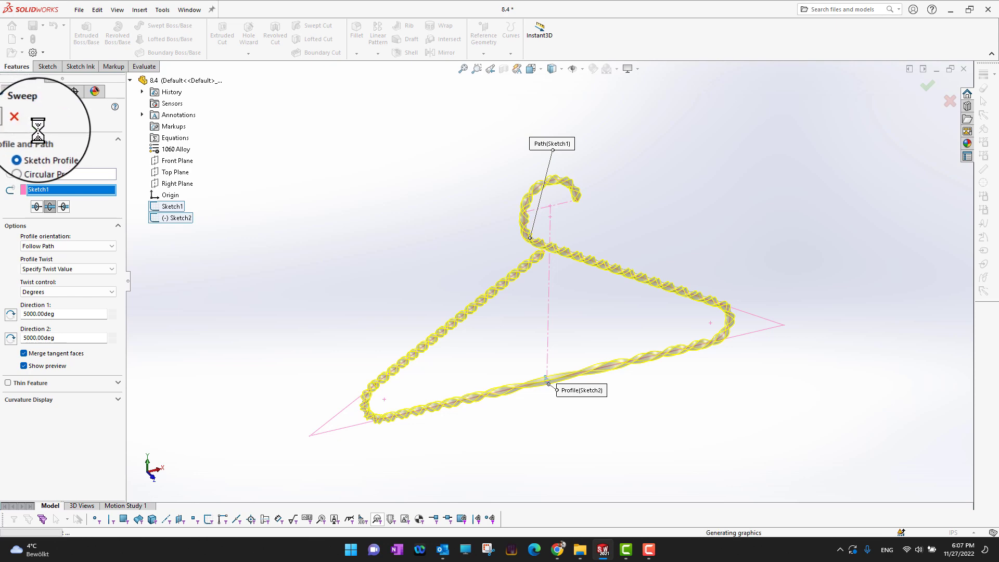
Step: Edit the hanger sweep and set its profile twist to None
mouse_move(674, 393)
middle_mouse_down()
mouse_move(707, 420)
mouse_move(684, 416)
mouse_move(697, 399)
mouse_move(684, 382)
middle_mouse_up()
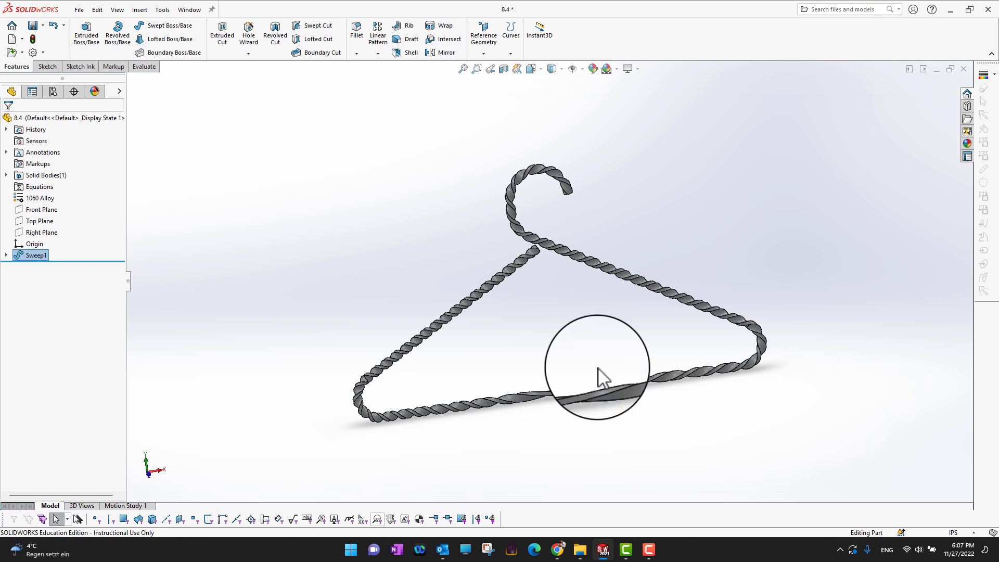
left_click(16, 255)
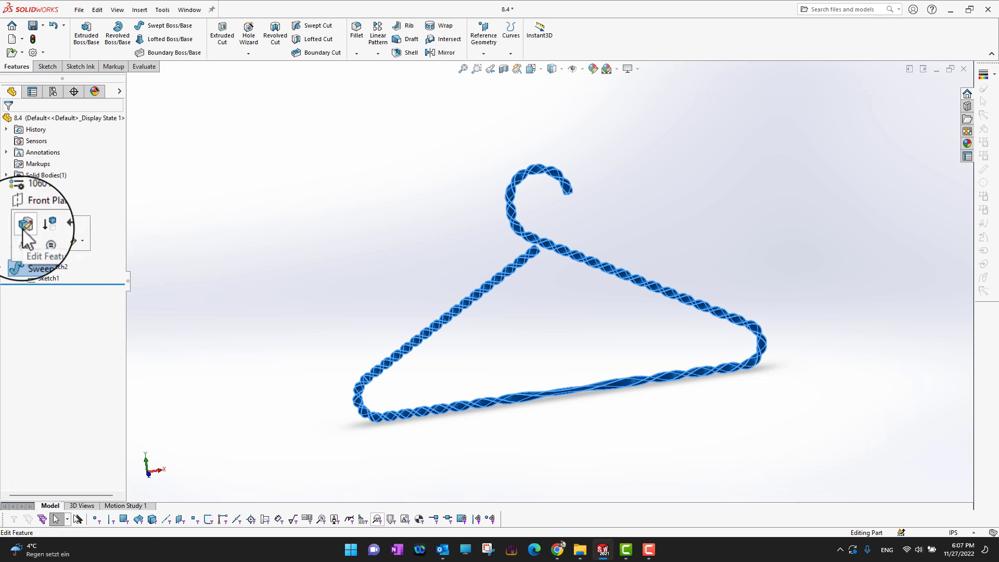
left_click(23, 229)
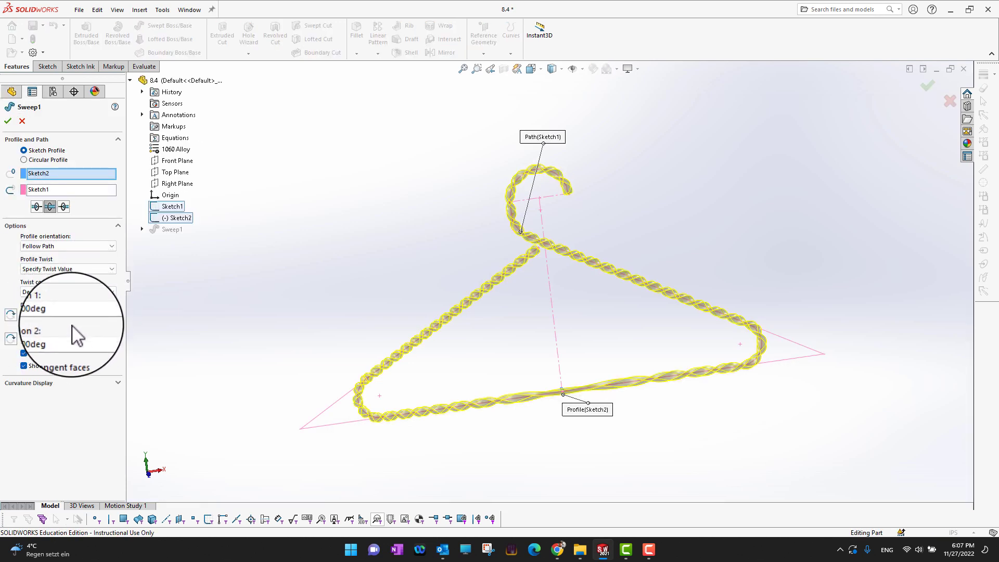
left_click(107, 269)
left_click(91, 278)
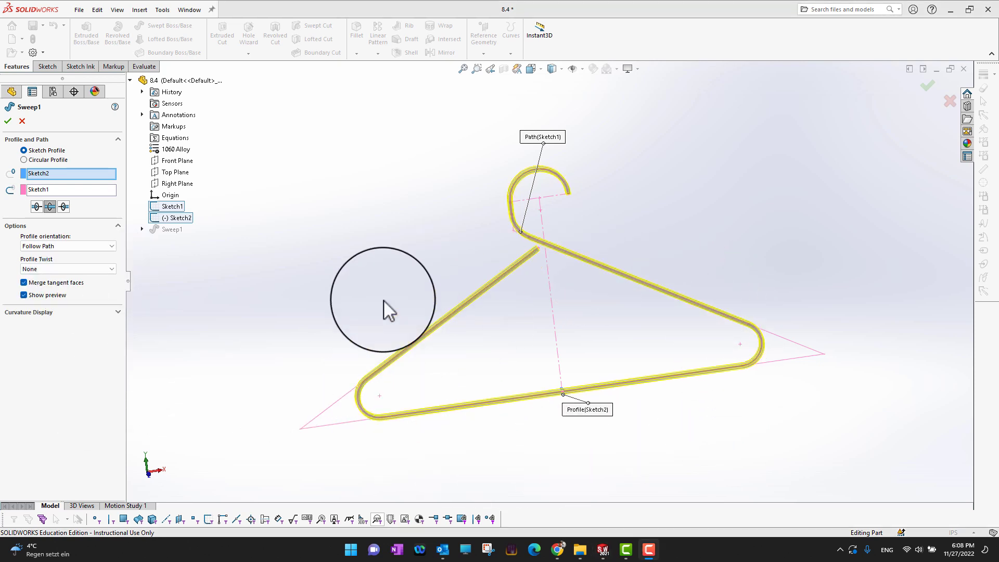
left_click(9, 121)
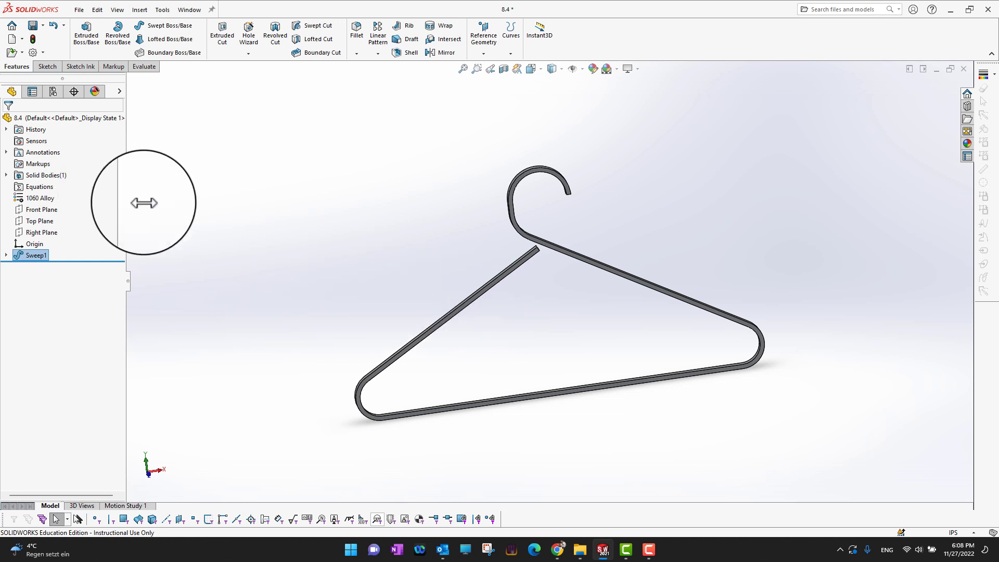
Step: Hide the hanger's Sweep1 solid body
left_click(7, 175)
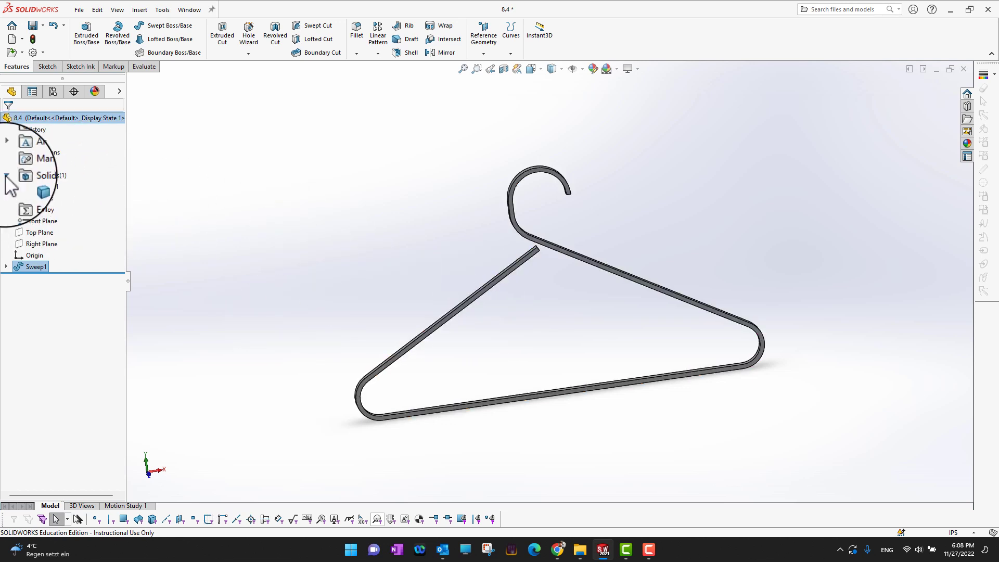
left_click(33, 186)
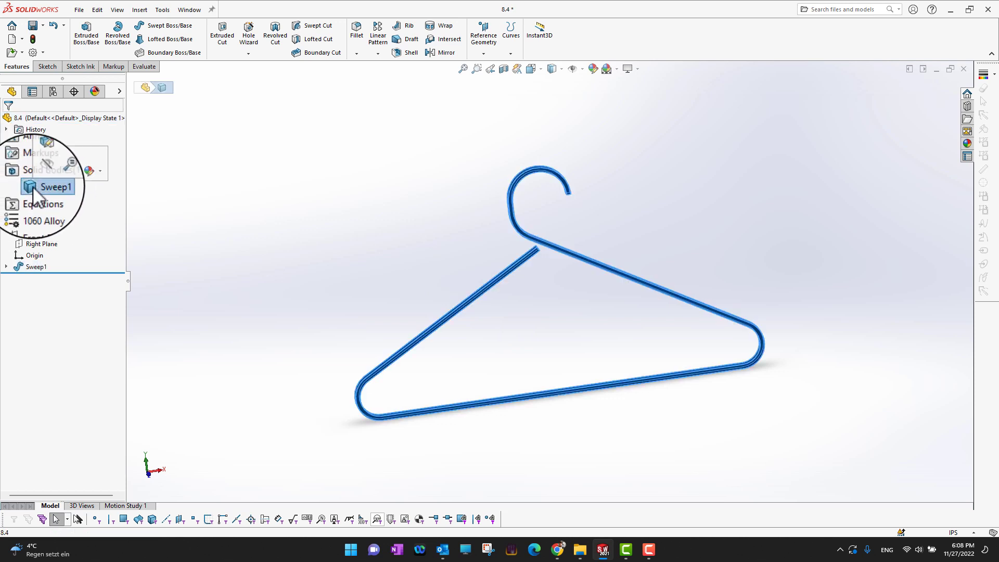
left_click(45, 174)
left_click(170, 256)
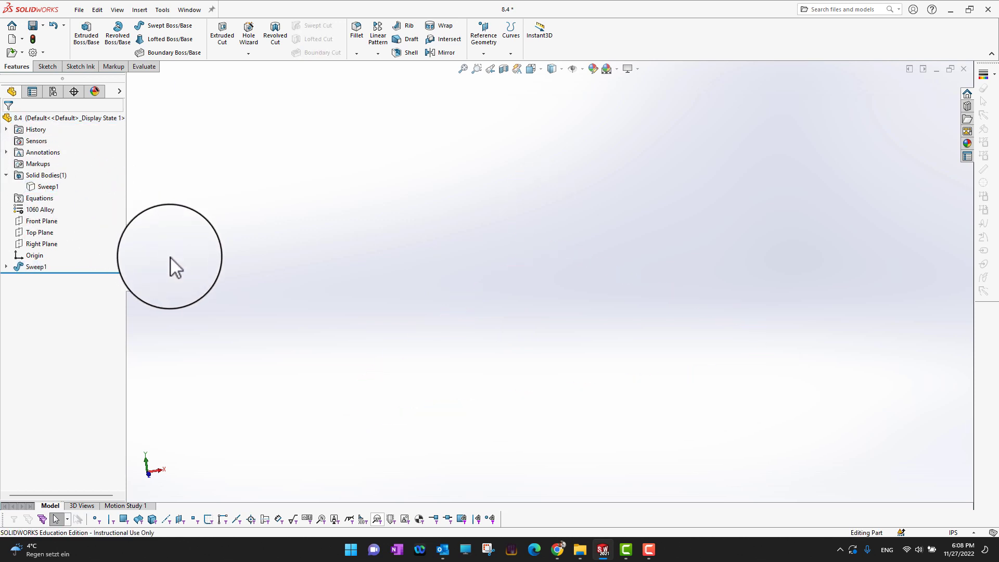
Step: Set up a new Swept Boss/Base with a circular profile, using Sketch1 from the existing Sweep1 as the path
left_click(5, 267)
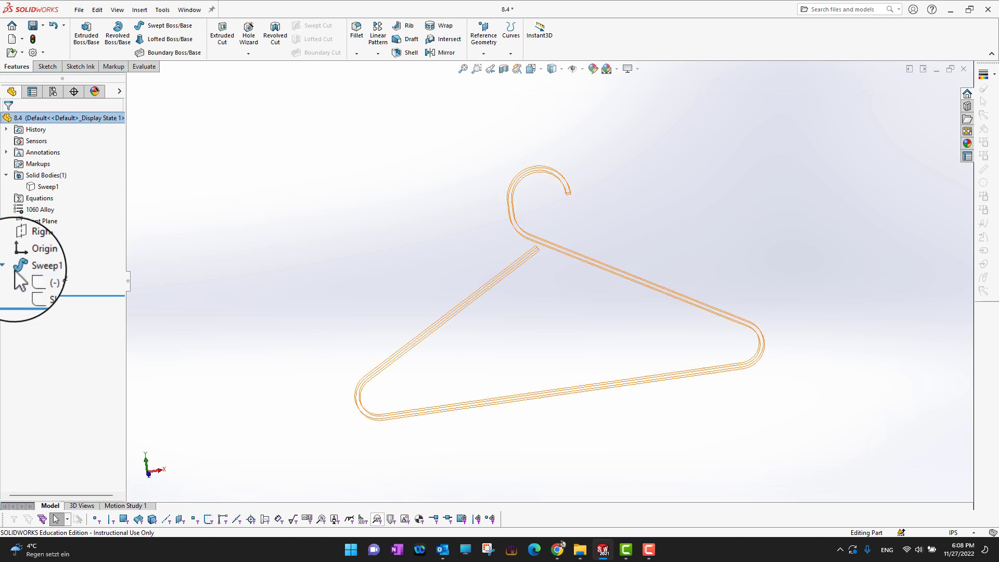
left_click(39, 281)
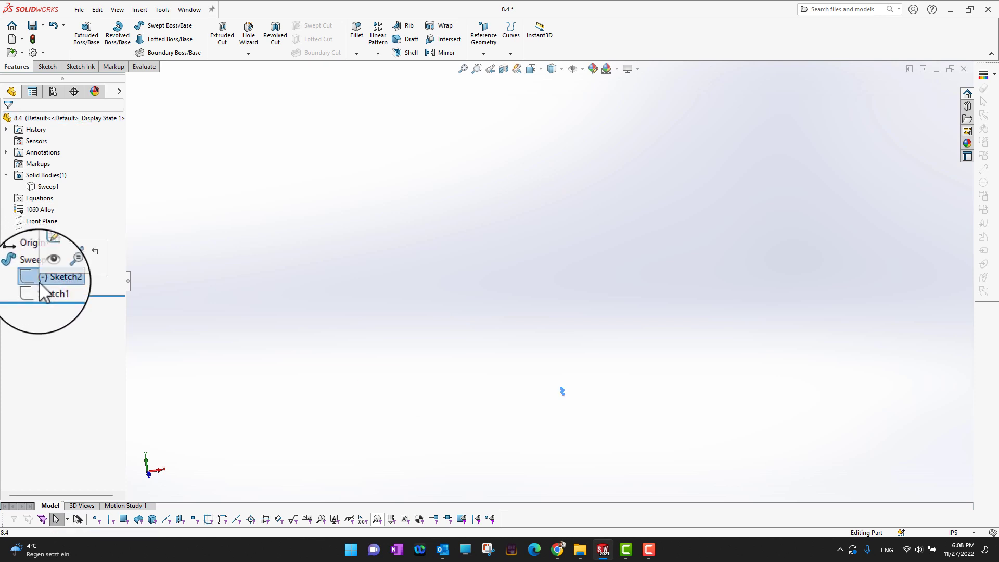
left_click(42, 289)
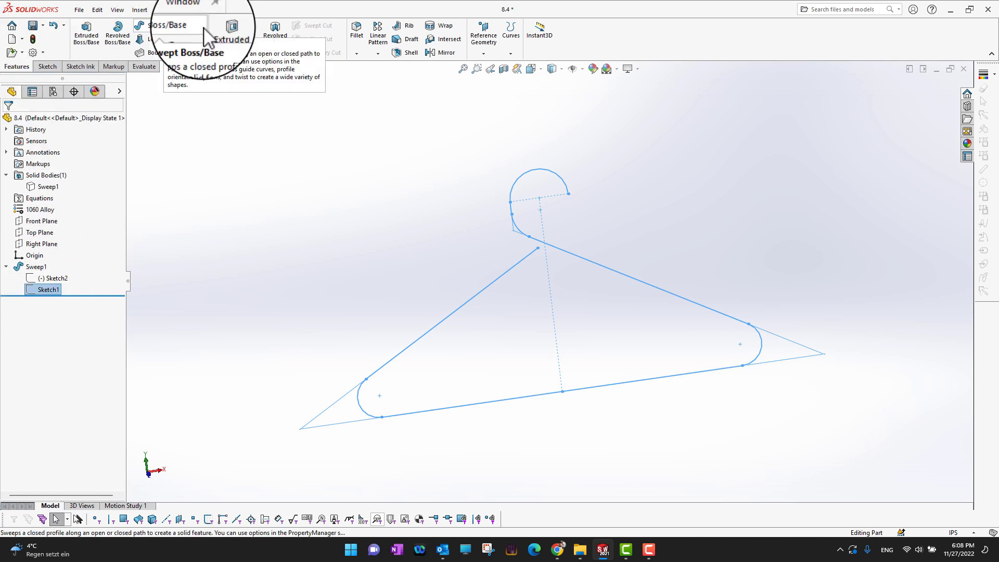
left_click(172, 27)
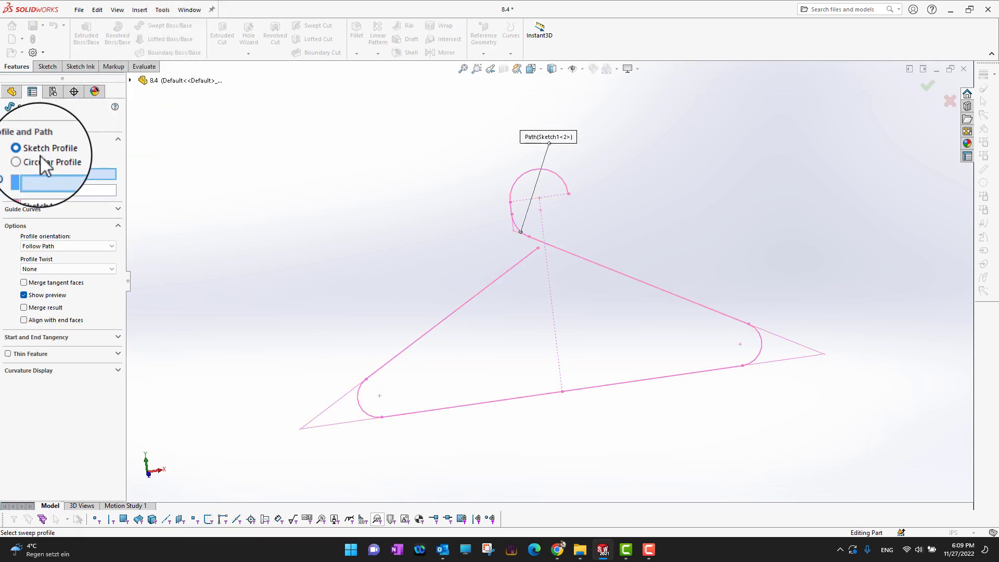
left_click(39, 158)
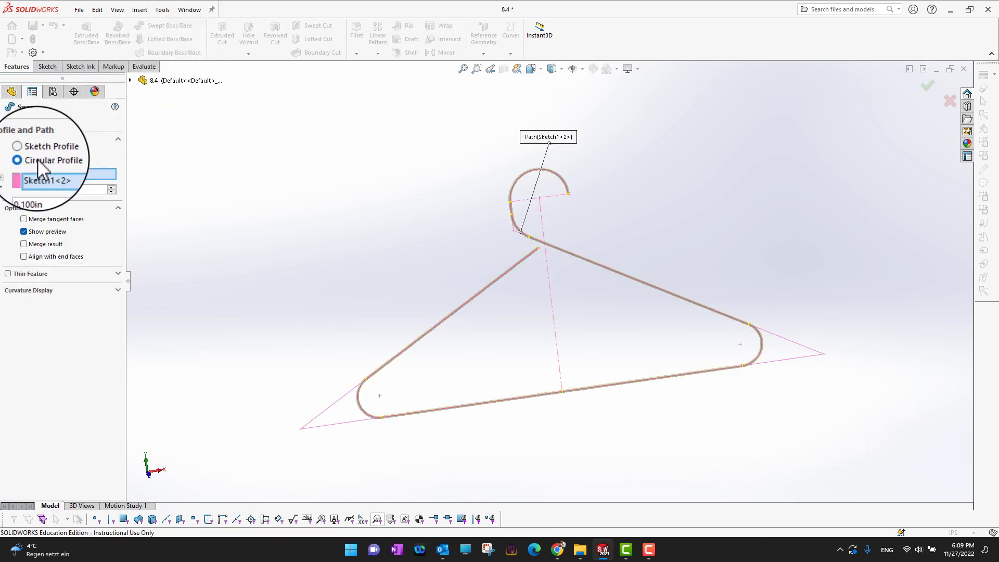
left_click(130, 80)
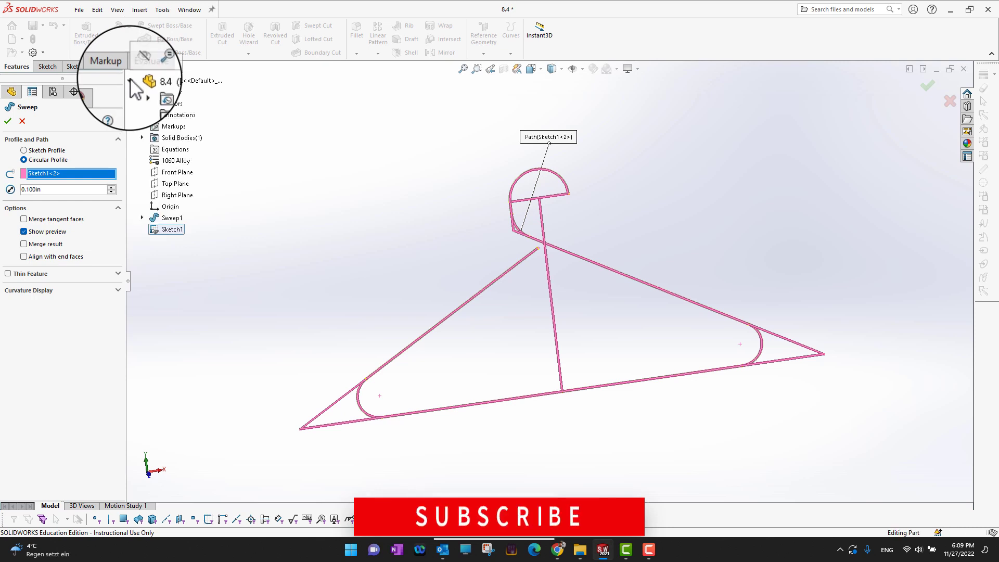
left_click(171, 229)
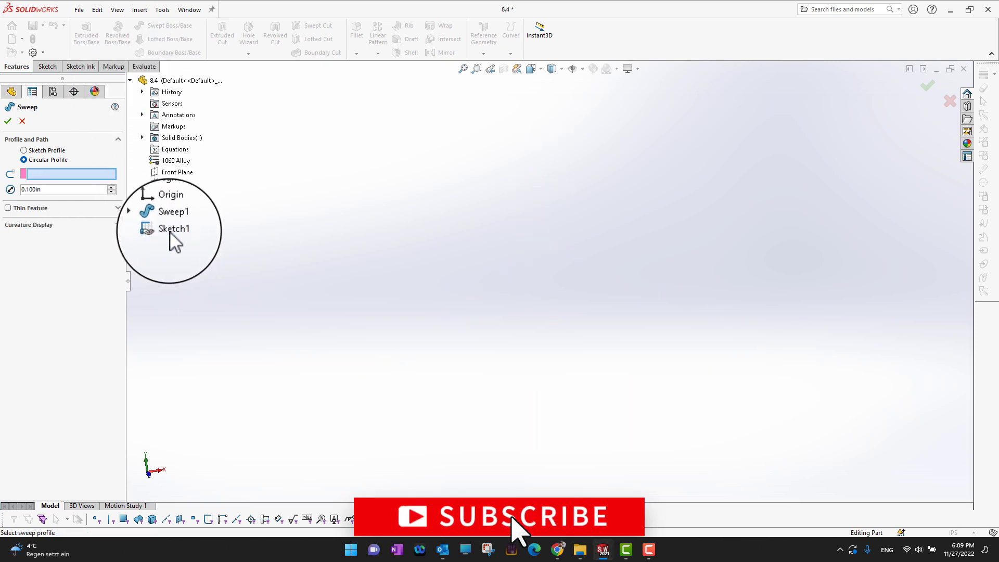
left_click(169, 231)
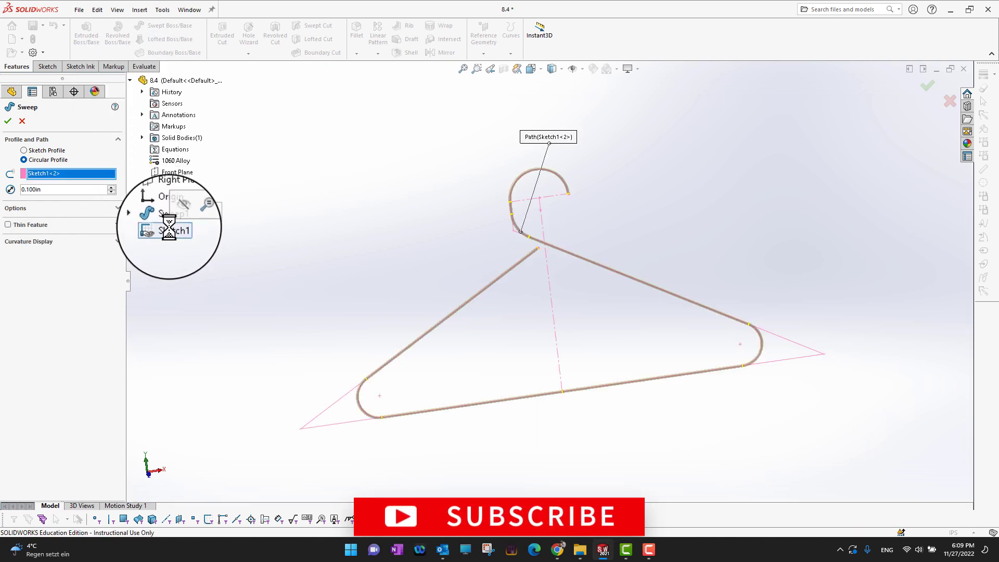
Step: Set the circular profile's diameter to 0.25 in and create the sweep
left_click(57, 188)
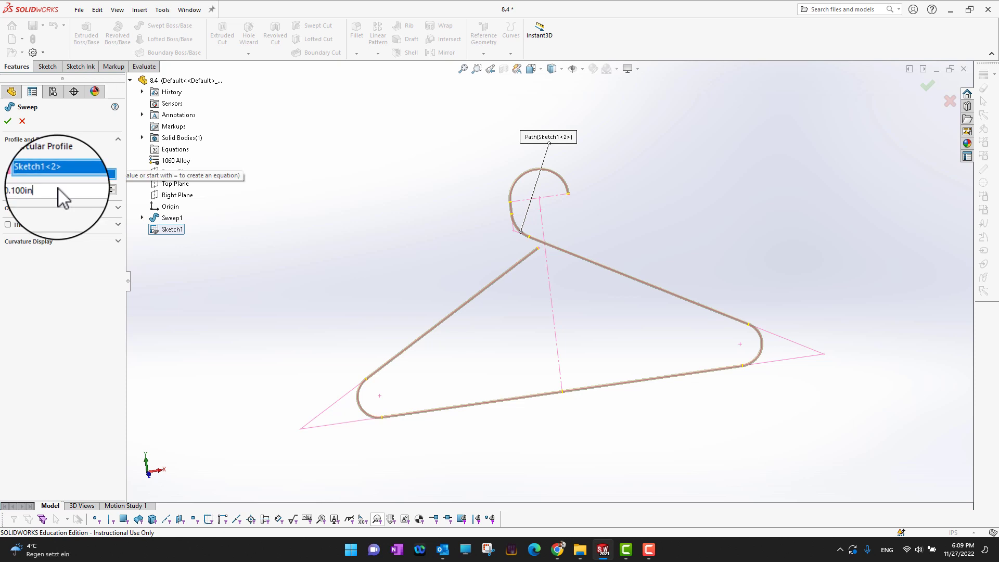
left_click_drag(27, 190, 36, 190)
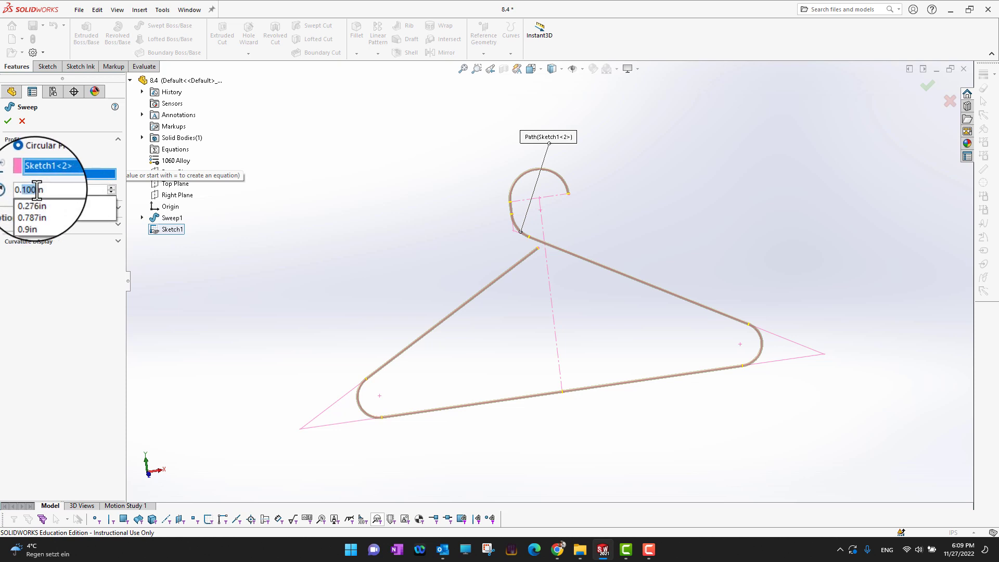
type("25")
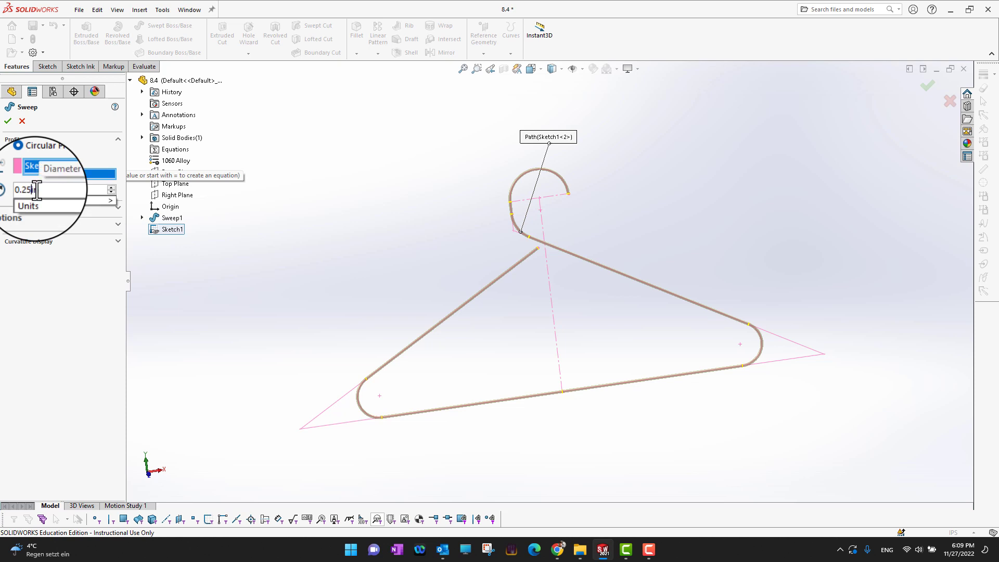
key("Return")
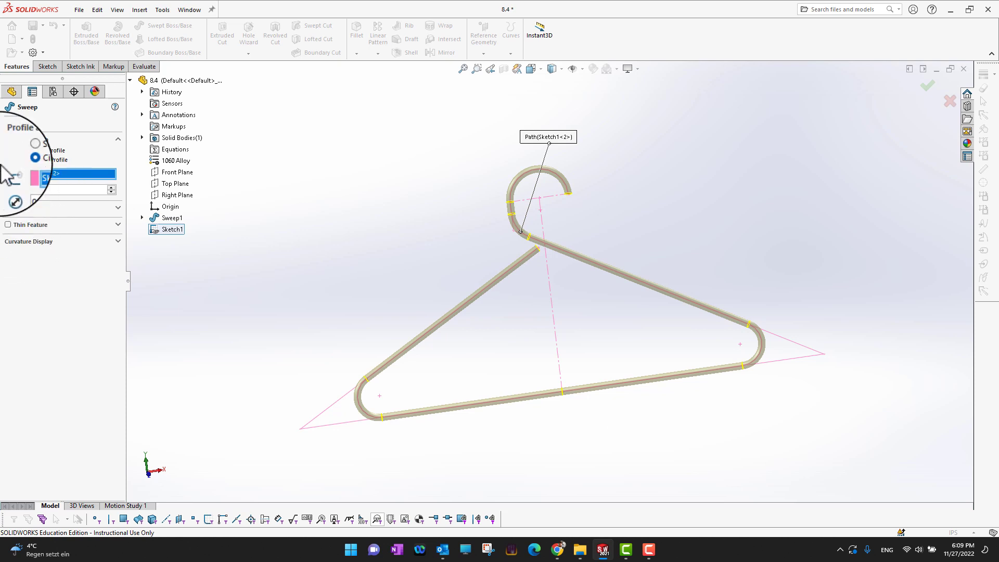
left_click(8, 123)
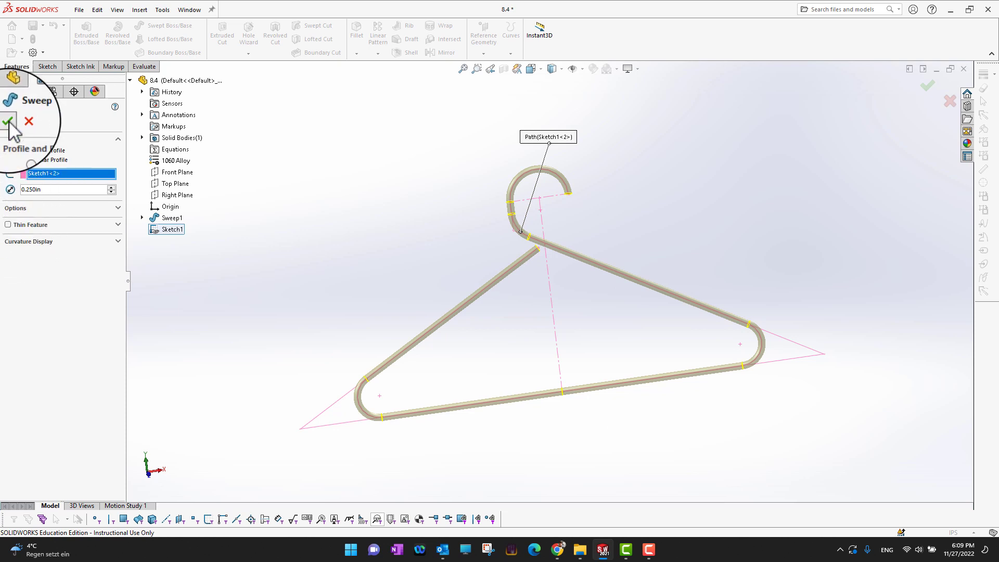